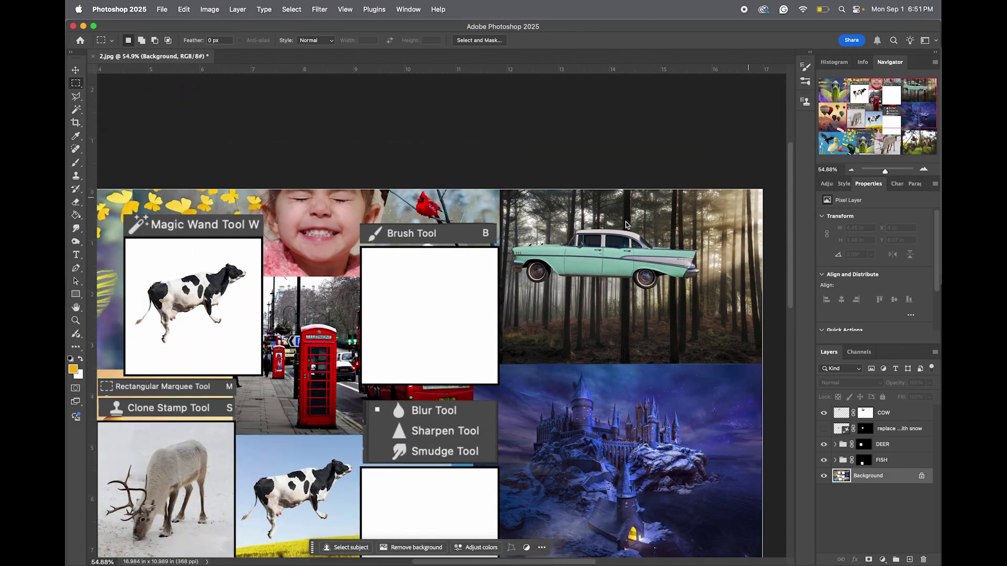
Pan to the hot air balloon photo and marquee-select the entire photo.
{"action": "left_click_drag", "start_coordinate": [876, 107], "coordinate": [848, 123]}
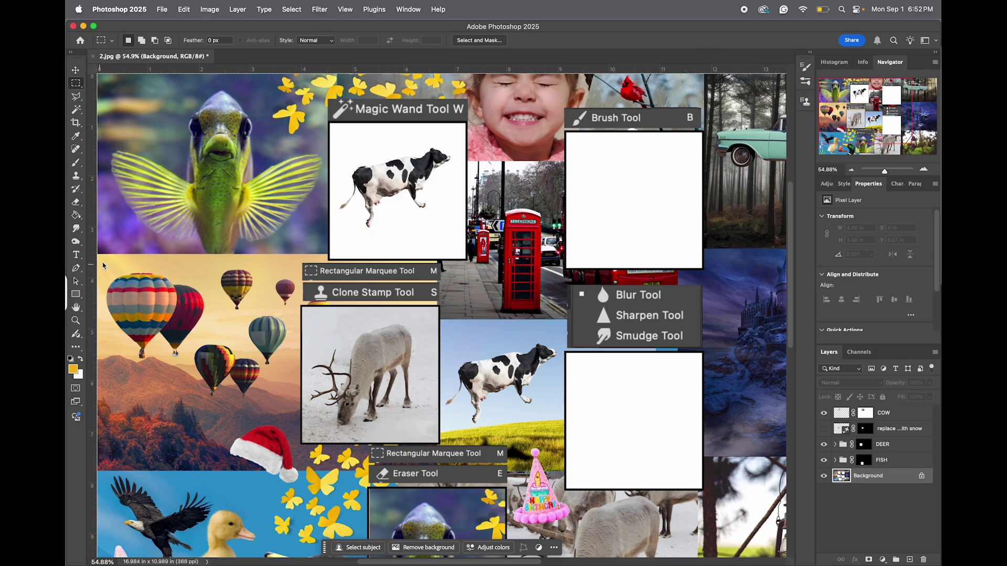
{"action": "left_click_drag", "start_coordinate": [99, 256], "coordinate": [299, 424]}
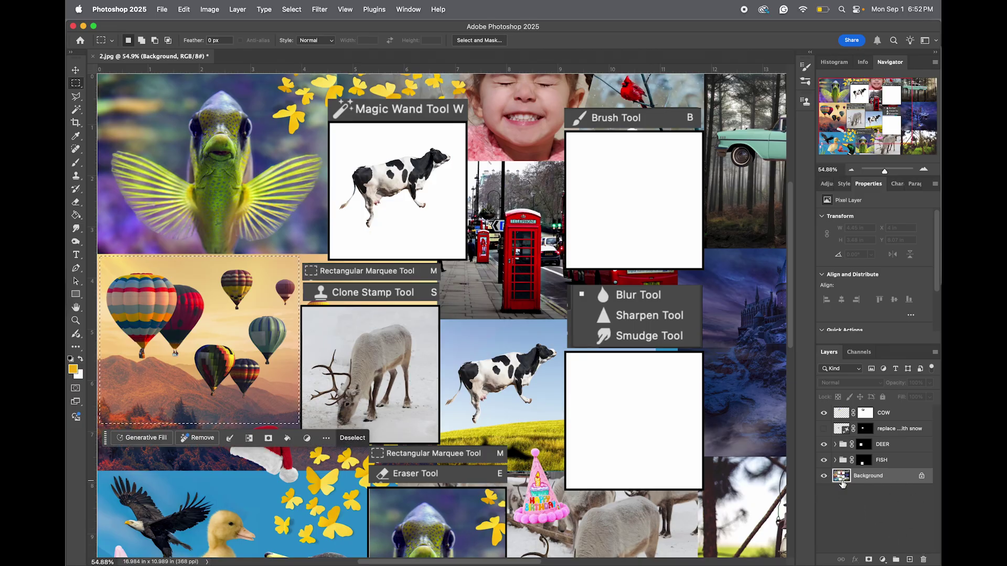
Paste a copy of the balloon photo onto a new layer and move it over the white frame.
{"action": "key", "text": "super+c"}
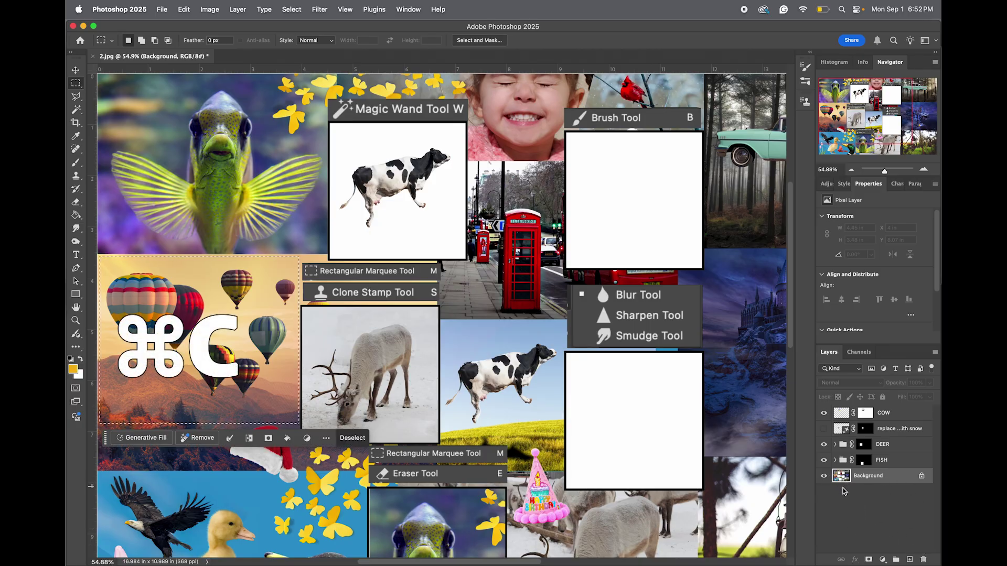
{"action": "key", "text": "super+v"}
{"action": "left_click", "coordinate": [76, 70]}
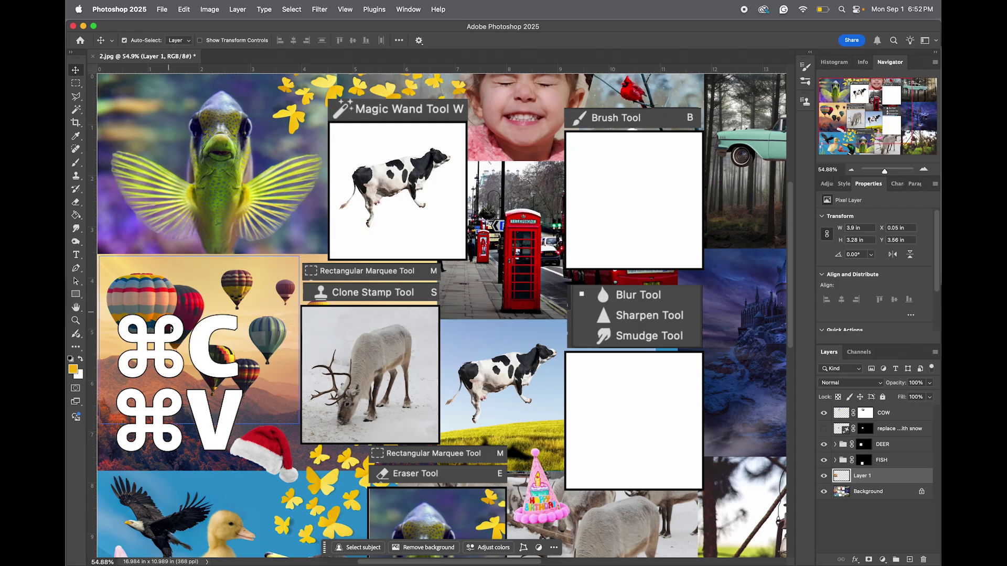
{"action": "left_click_drag", "start_coordinate": [174, 354], "coordinate": [637, 264]}
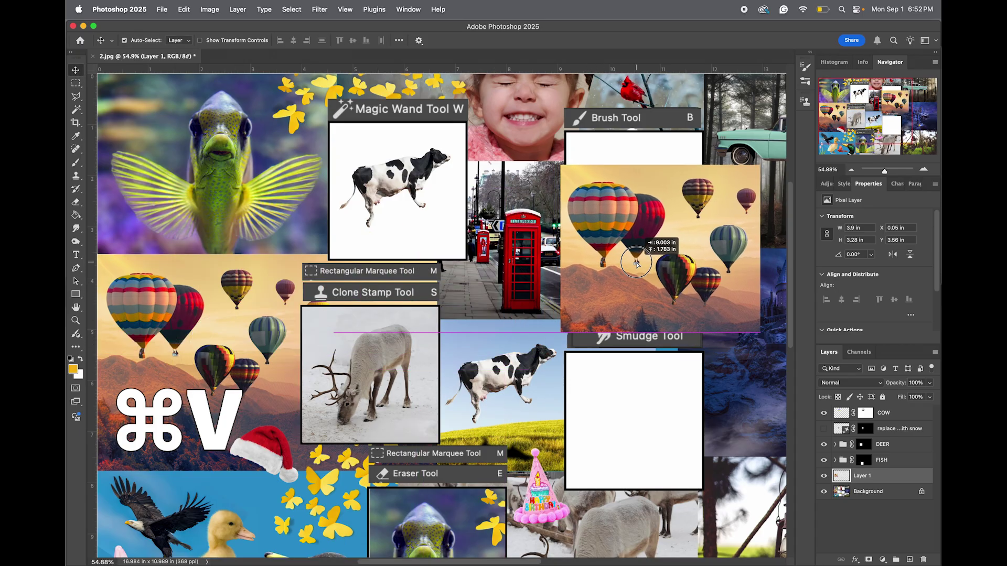
Scale the pasted balloon photo to about 2.64 × 2.22 in to fit the frame.
{"action": "key", "text": "super+t"}
{"action": "left_click_drag", "start_coordinate": [760, 332], "coordinate": [682, 247]}
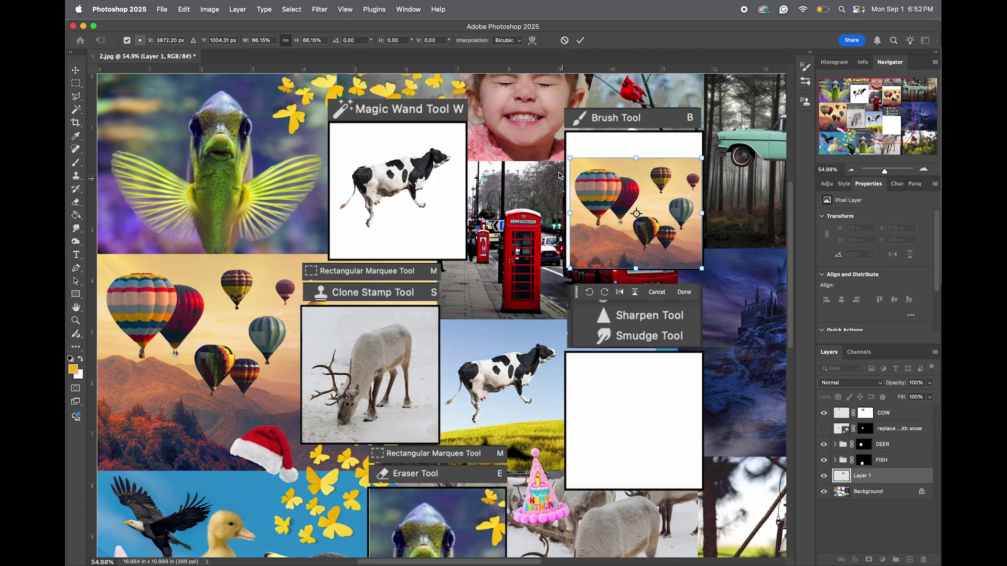
{"action": "left_click_drag", "start_coordinate": [570, 158], "coordinate": [566, 156]}
{"action": "key", "text": "Return"}
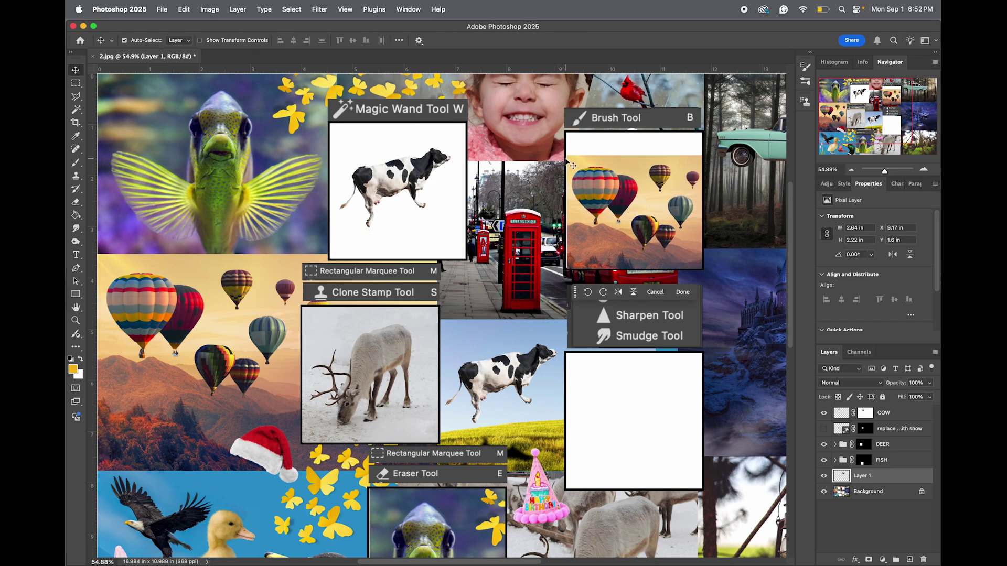
Zoom in to inspect the framed photo's edges, then return the view to 100%.
{"action": "key", "text": "z"}
{"action": "left_click", "coordinate": [676, 137]}
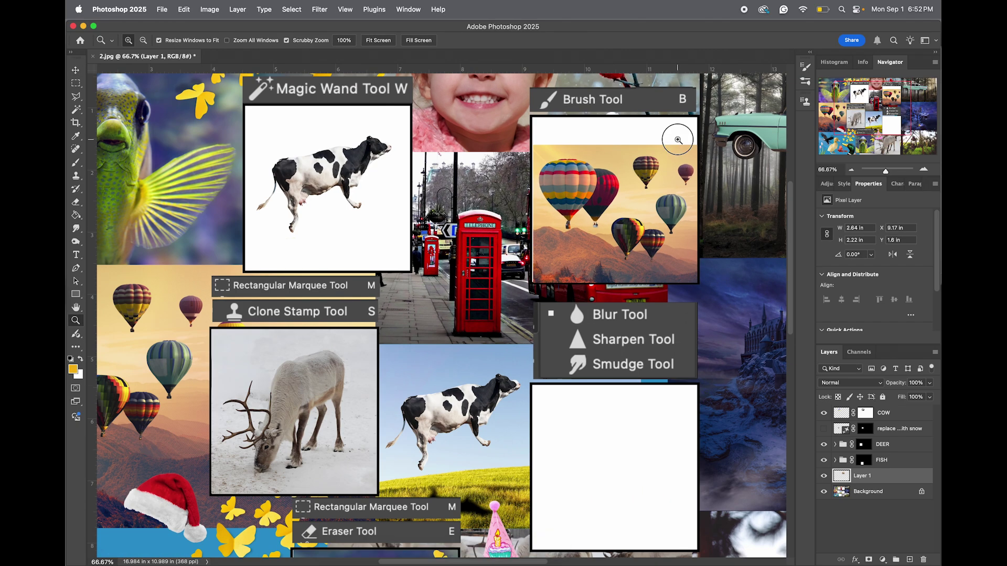
{"action": "left_click", "coordinate": [676, 136]}
{"action": "left_click", "coordinate": [688, 135]}
{"action": "key", "text": "v"}
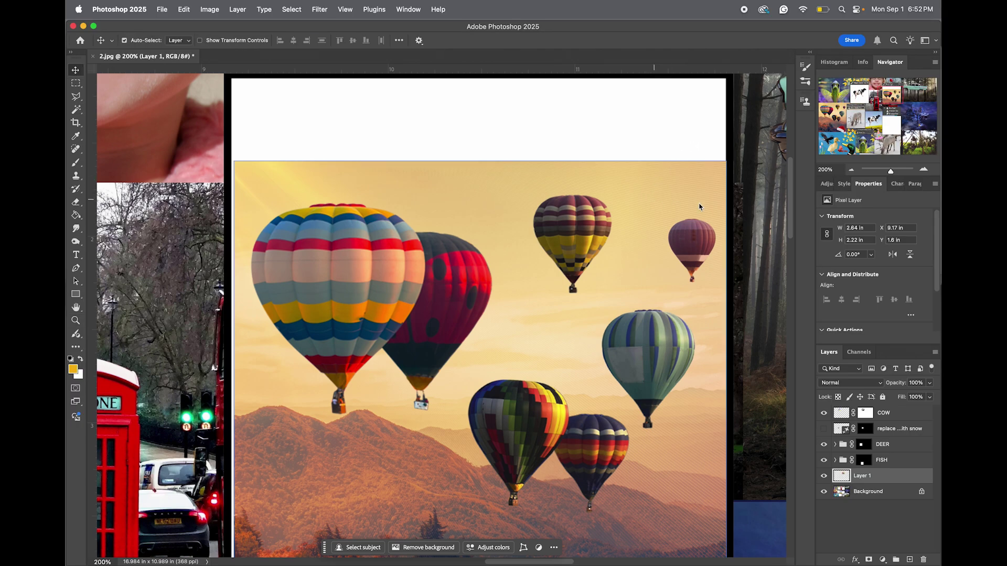
{"action": "left_click_drag", "start_coordinate": [890, 174], "coordinate": [887, 171]}
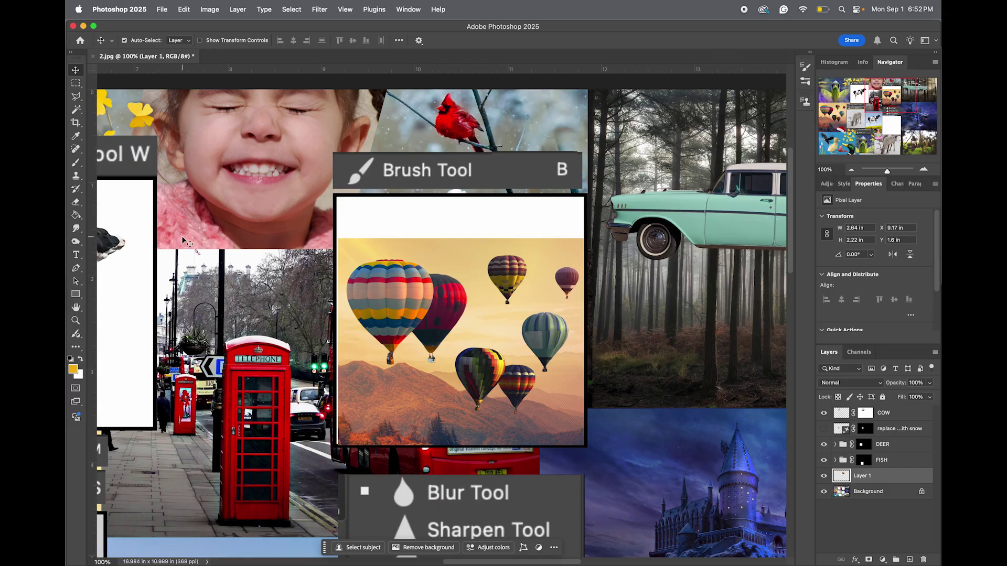
Sample the photo's peach sky colour with the Eyedropper, then begin renaming Layer 1.
{"action": "left_click", "coordinate": [76, 137]}
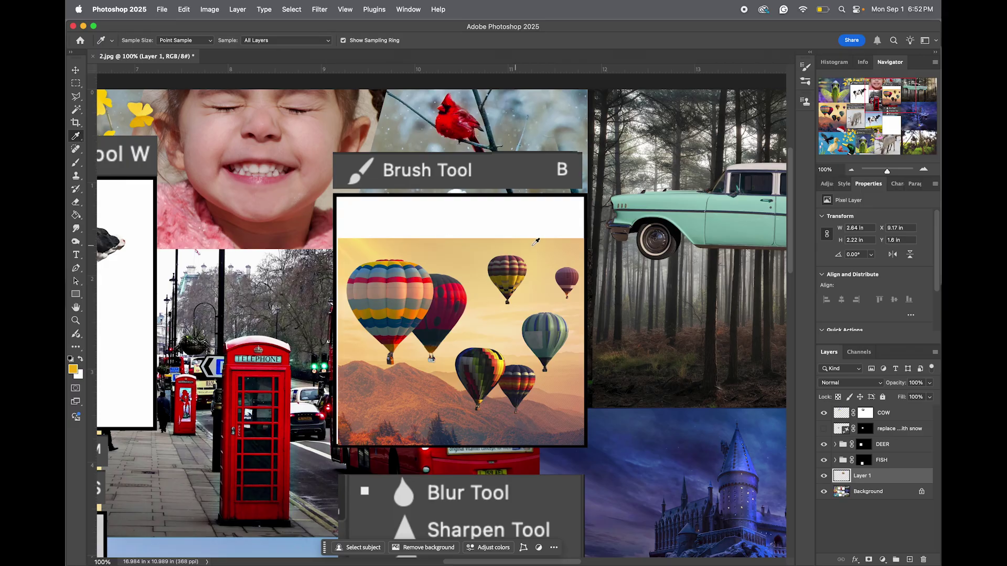
{"action": "left_click", "coordinate": [577, 239]}
{"action": "double_click", "coordinate": [862, 477]}
Name the balloon layer HAB and add a new empty Layer 1 above it.
{"action": "type", "text": "HAB"}
{"action": "key", "text": "Return"}
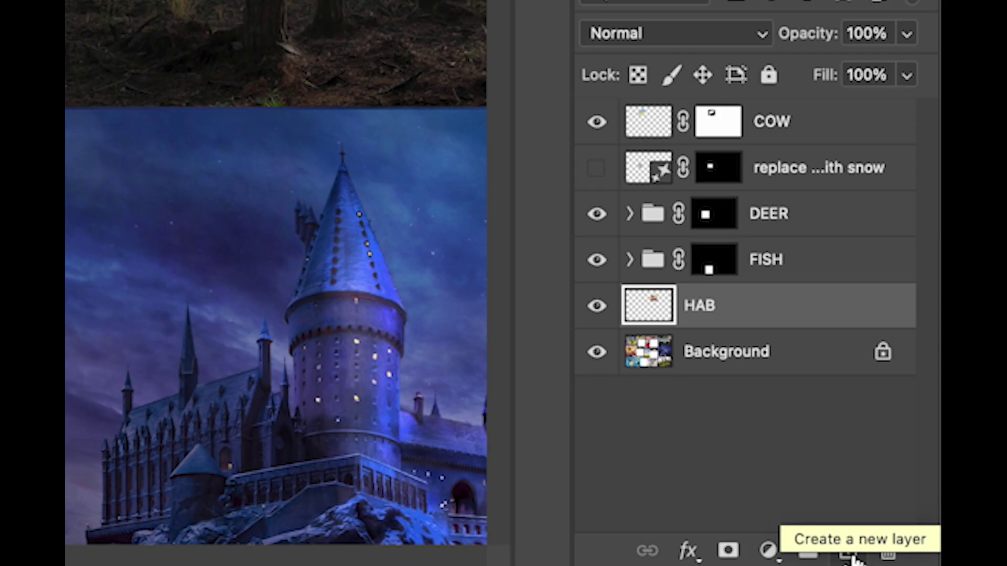
{"action": "left_click", "coordinate": [850, 557]}
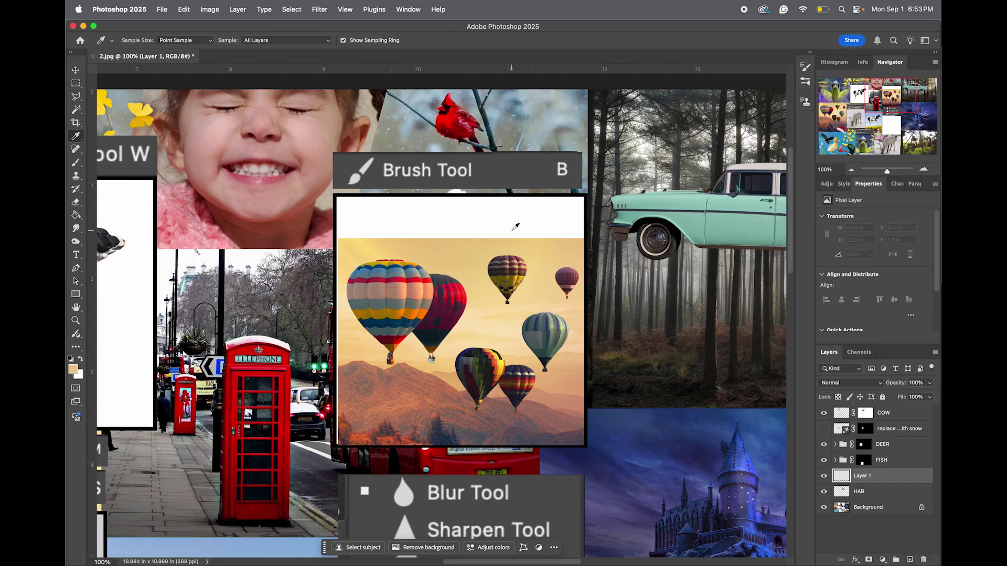
Set up a regular, fully soft-edged brush at size 200.
{"action": "key", "text": "b"}
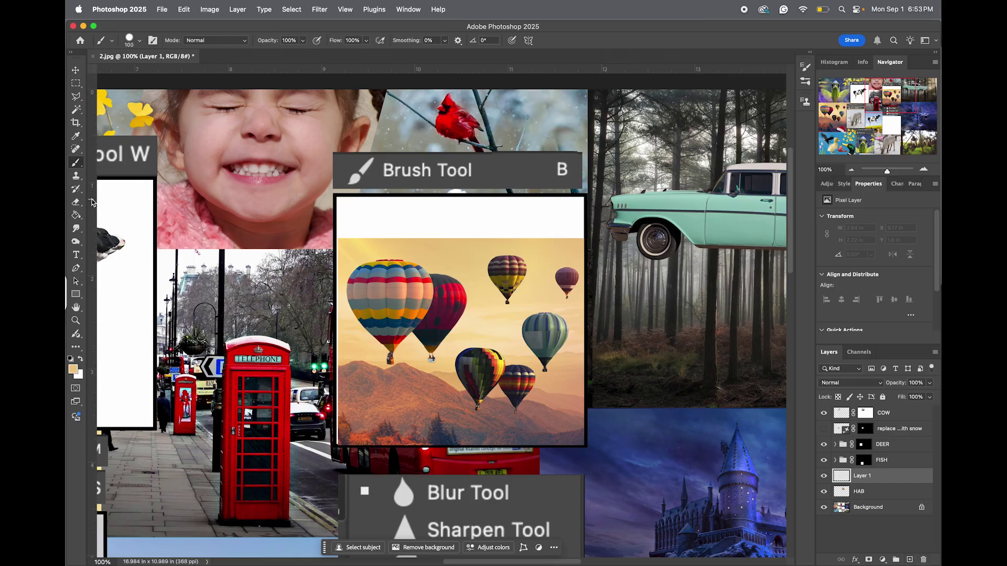
{"action": "left_click", "coordinate": [76, 163]}
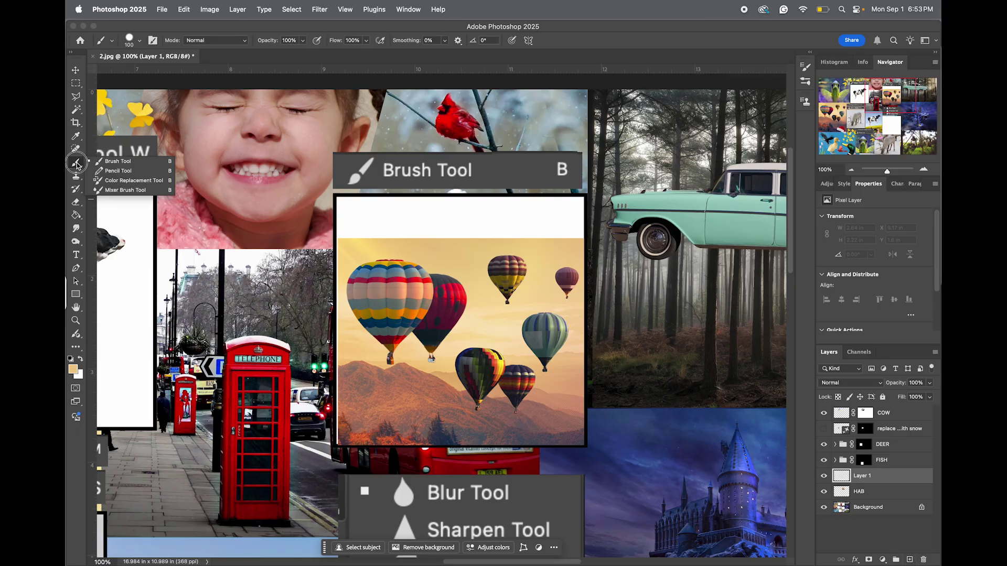
{"action": "left_click", "coordinate": [116, 163]}
{"action": "right_click", "coordinate": [504, 221]}
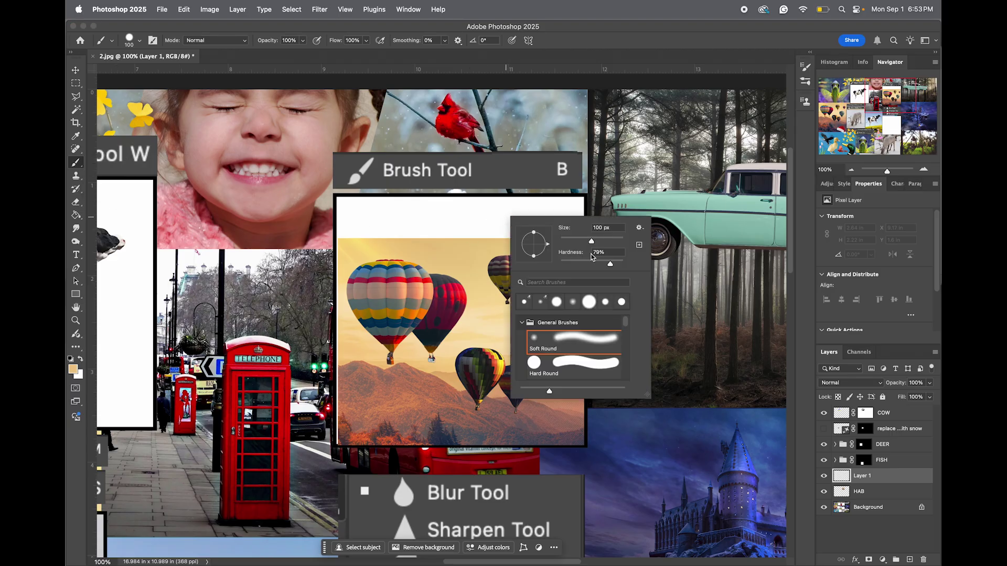
{"action": "left_click_drag", "start_coordinate": [608, 262], "coordinate": [551, 264]}
{"action": "left_click", "coordinate": [480, 209]}
{"action": "key", "text": "bracketright"}
{"action": "key", "text": "bracketright"}
{"action": "key", "text": "bracketright"}
{"action": "key", "text": "bracketright"}
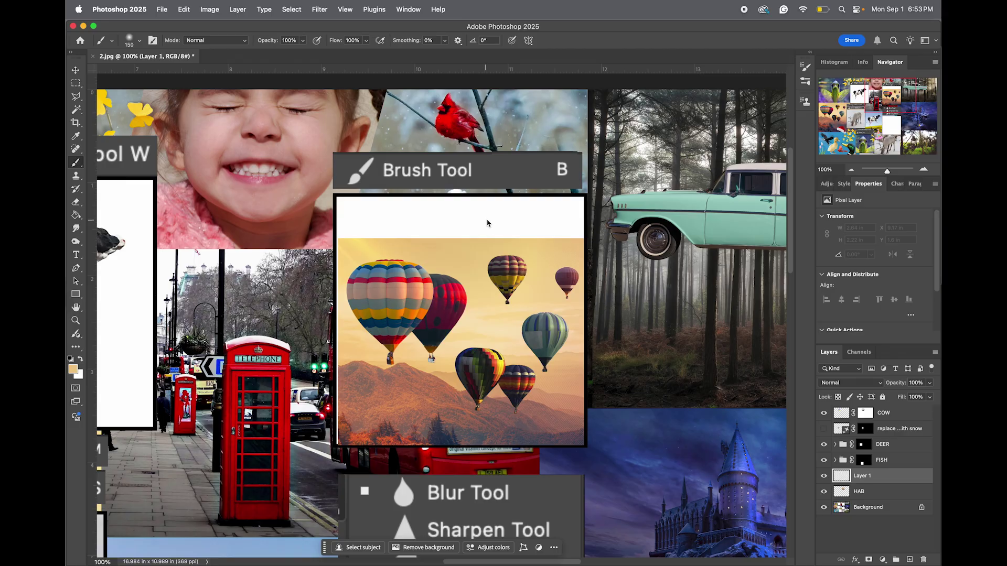
Paint peach sky over the white band above the photo, resampling the sky colour midway.
{"action": "mouse_move", "coordinate": [516, 221]}
{"action": "left_mouse_down"}
{"action": "mouse_move", "coordinate": [575, 224]}
{"action": "mouse_move", "coordinate": [551, 192]}
{"action": "mouse_move", "coordinate": [529, 203]}
{"action": "mouse_move", "coordinate": [554, 226]}
{"action": "mouse_move", "coordinate": [374, 224]}
{"action": "mouse_move", "coordinate": [389, 227]}
{"action": "mouse_move", "coordinate": [322, 215]}
{"action": "mouse_move", "coordinate": [360, 216]}
{"action": "mouse_move", "coordinate": [377, 184]}
{"action": "mouse_move", "coordinate": [419, 184]}
{"action": "mouse_move", "coordinate": [385, 181]}
{"action": "mouse_move", "coordinate": [540, 177]}
{"action": "mouse_move", "coordinate": [436, 183]}
{"action": "mouse_move", "coordinate": [401, 218]}
{"action": "left_mouse_up"}
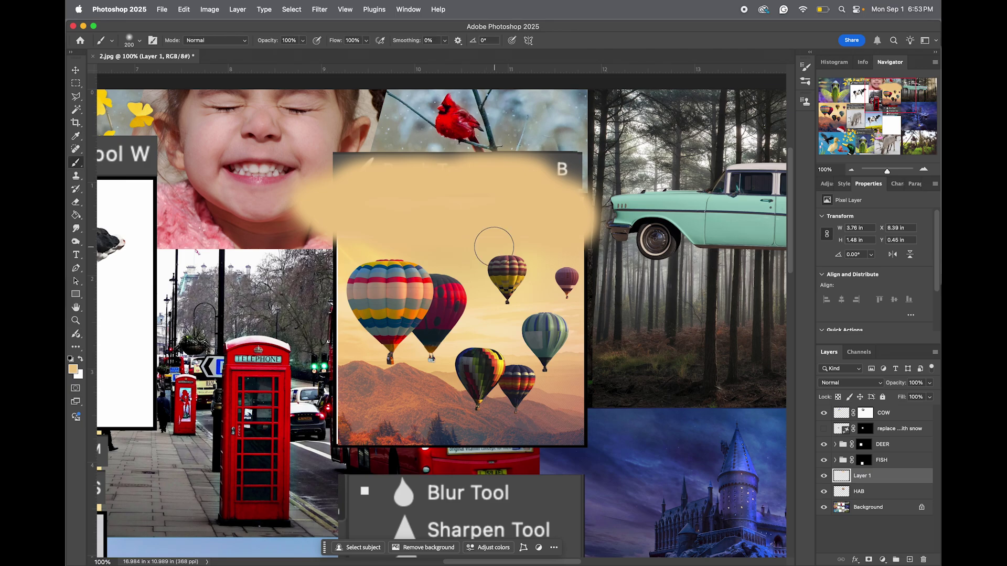
{"action": "key", "text": "i"}
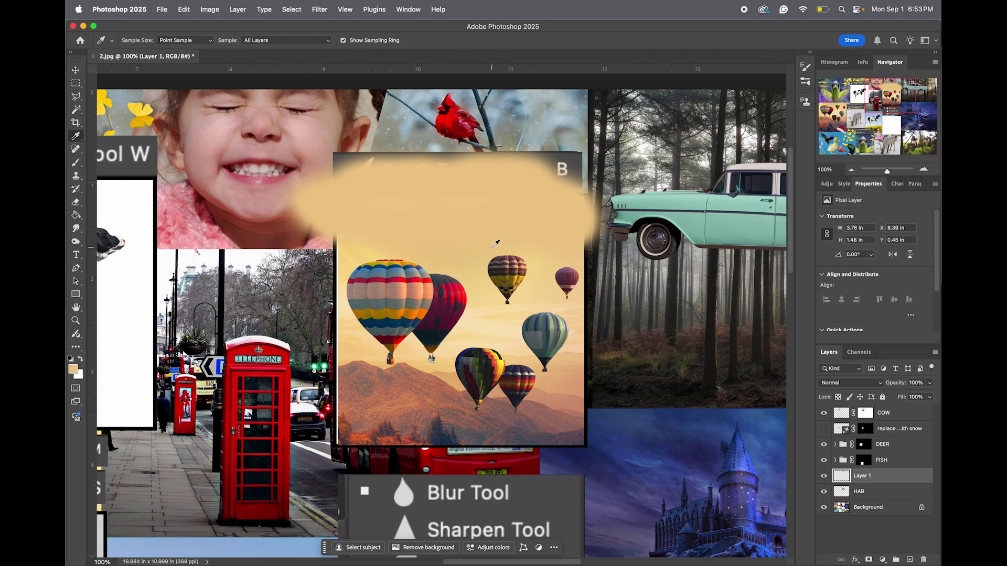
{"action": "left_click", "coordinate": [492, 247]}
{"action": "key", "text": "b"}
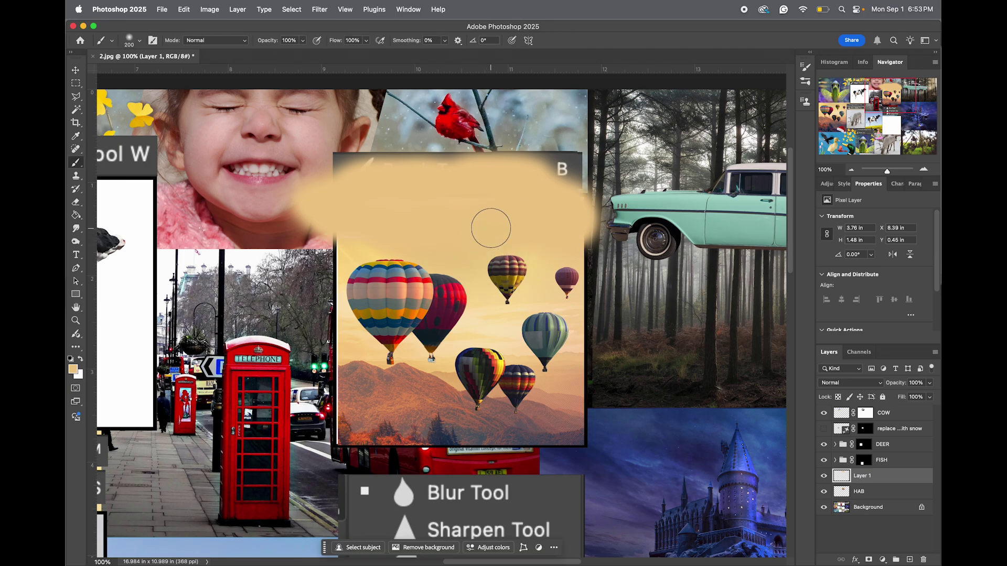
{"action": "mouse_move", "coordinate": [491, 228]}
{"action": "left_mouse_down"}
{"action": "mouse_move", "coordinate": [524, 233]}
{"action": "mouse_move", "coordinate": [511, 249]}
{"action": "left_mouse_up"}
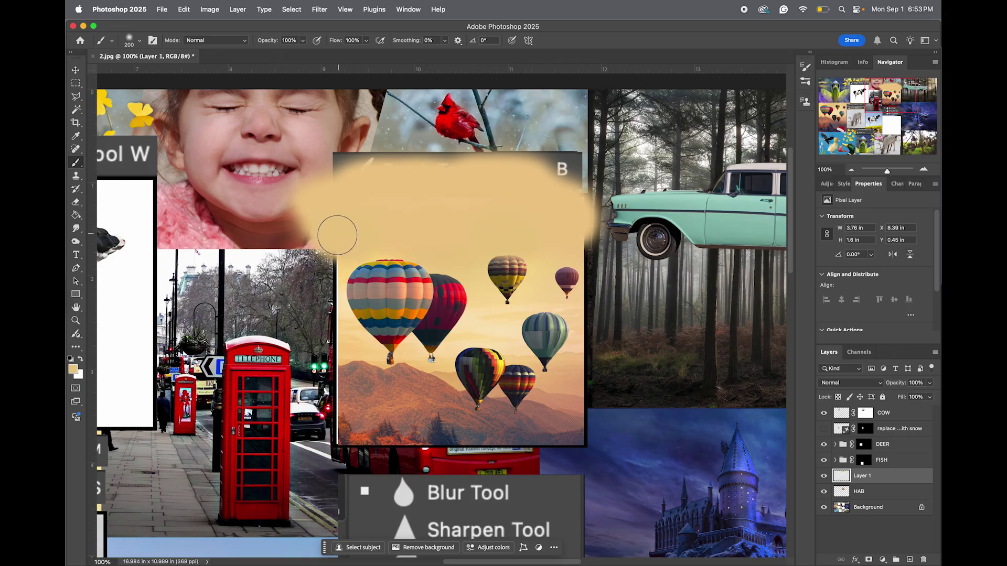
{"action": "left_click_drag", "start_coordinate": [337, 235], "coordinate": [360, 231]}
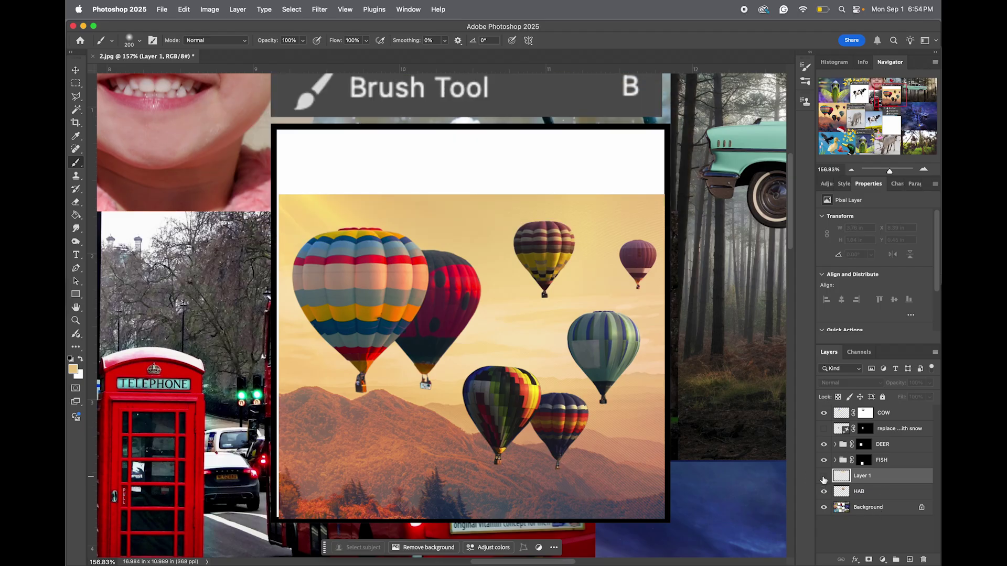
Compare the frame with and without the sky paint, then rename that layer SKY.
{"action": "left_click", "coordinate": [823, 478]}
{"action": "left_click", "coordinate": [824, 477]}
{"action": "left_click", "coordinate": [824, 476]}
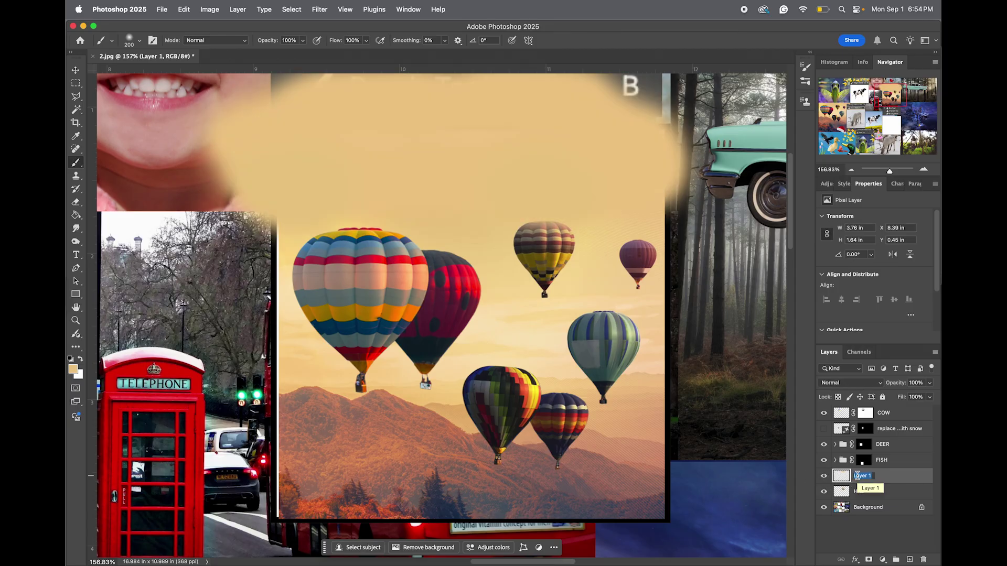
{"action": "type", "text": "SKY"}
{"action": "key", "text": "Return"}
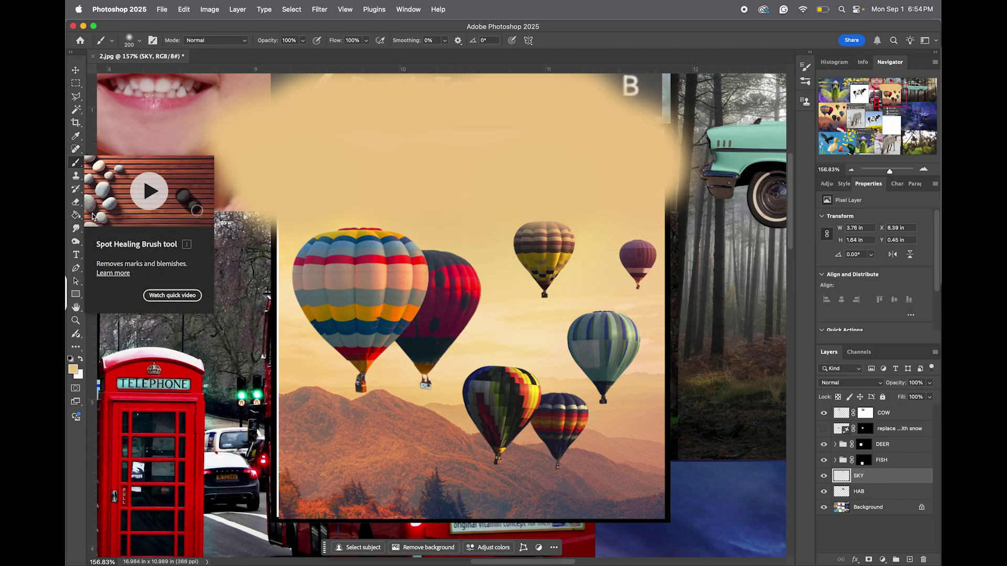
Set up a soft-edged Eraser at size 60 to clean paint off the top balloon.
{"action": "key", "text": "e"}
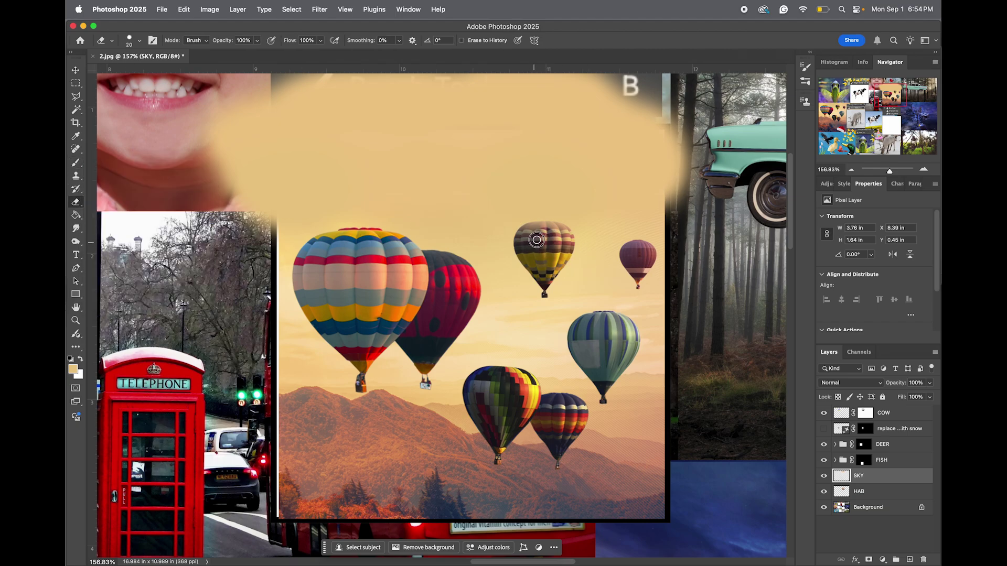
{"action": "right_click", "coordinate": [536, 250]}
{"action": "left_click_drag", "start_coordinate": [620, 296], "coordinate": [582, 290]}
{"action": "key", "text": "Return"}
{"action": "key", "text": "bracketright"}
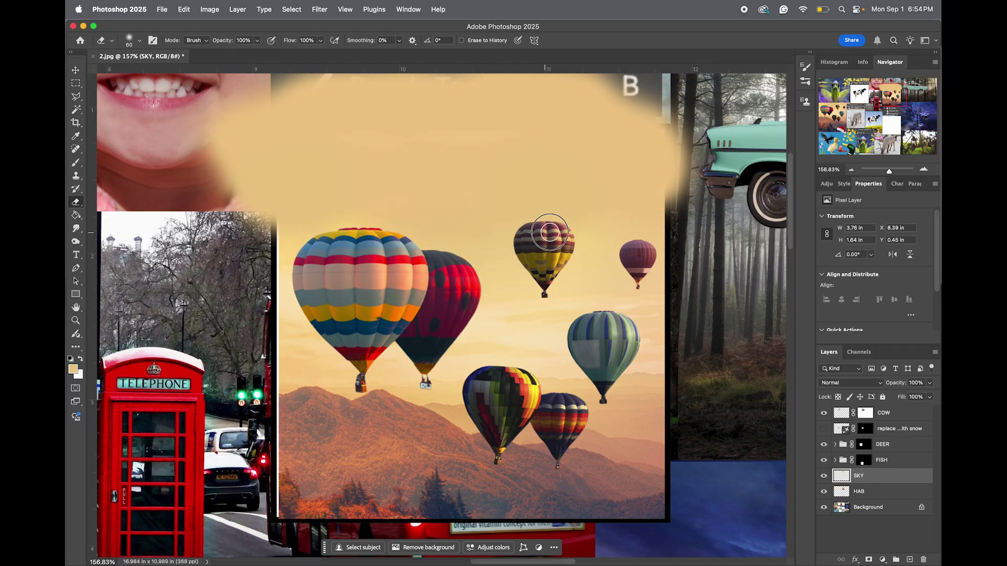
{"action": "scroll", "coordinate": [542, 268], "scroll_direction": "up", "scroll_amount": 2}
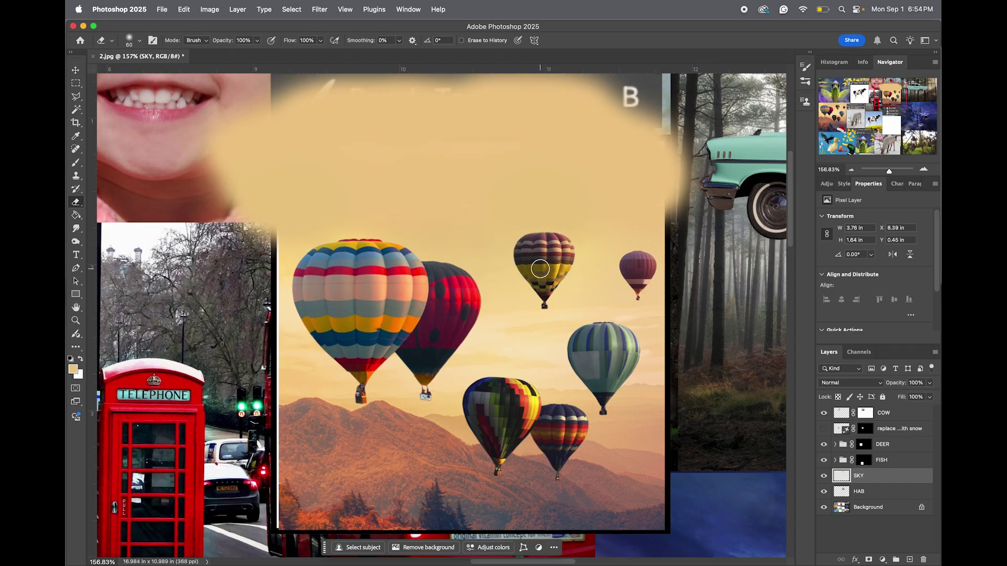
{"action": "left_click", "coordinate": [76, 83]}
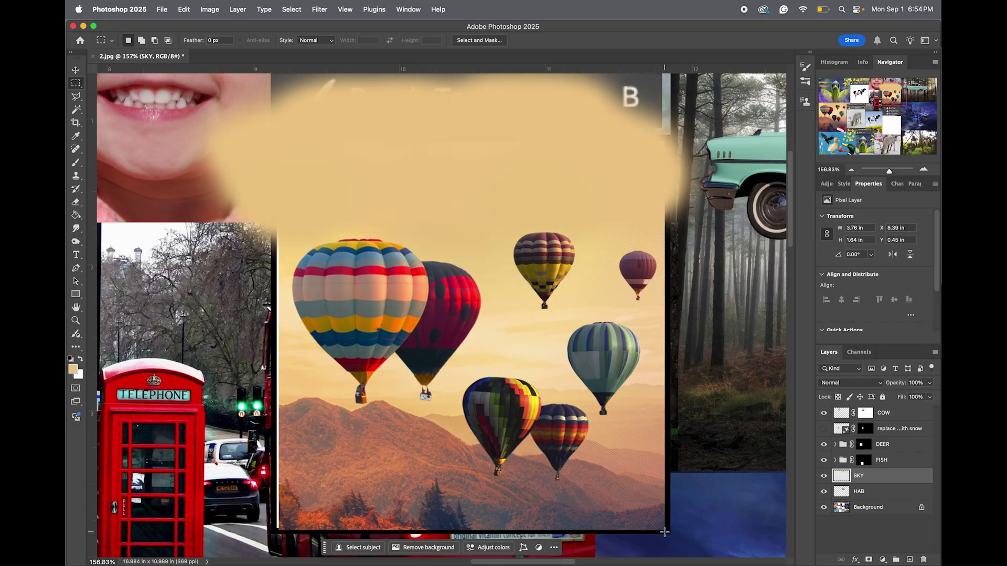
Marquee-select the rectangle inside the black frame.
{"action": "left_click_drag", "start_coordinate": [664, 531], "coordinate": [279, 143]}
{"action": "double_click", "coordinate": [891, 492]}
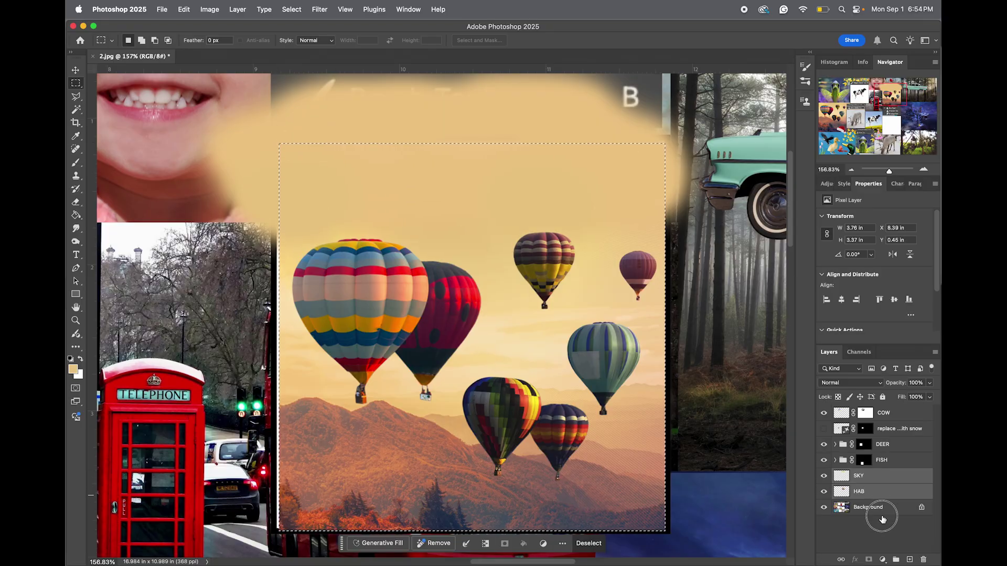
{"action": "left_click", "coordinate": [888, 326]}
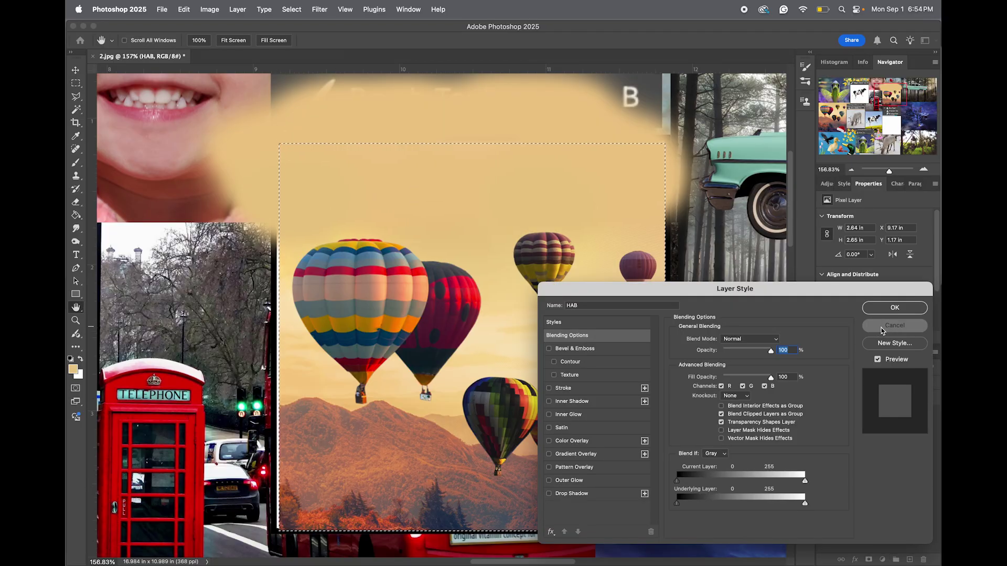
Group the SKY and HAB layers into a group named HAB, masked to the selection.
{"action": "left_click", "coordinate": [876, 480], "text": "shift"}
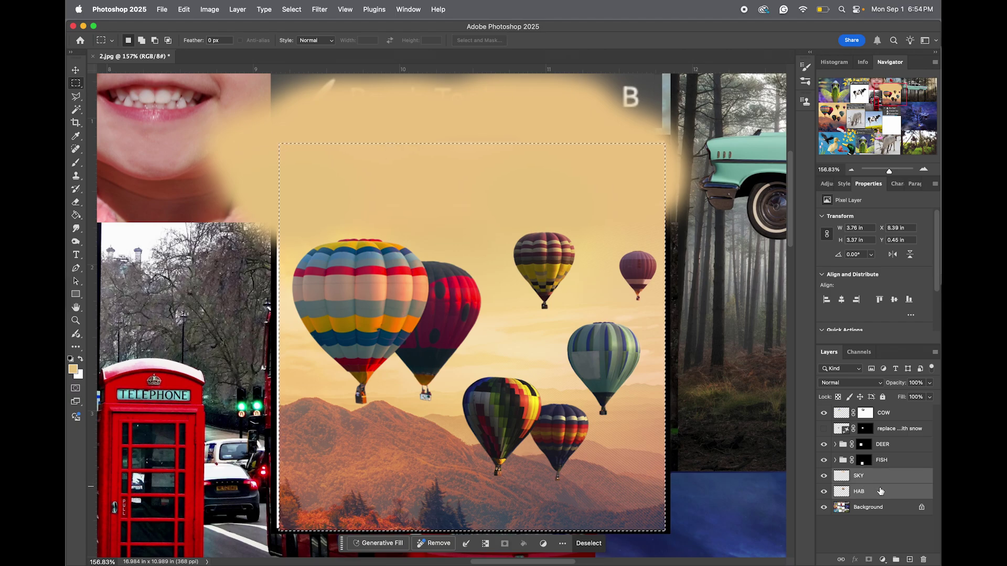
{"action": "left_click_drag", "start_coordinate": [876, 480], "coordinate": [896, 559]}
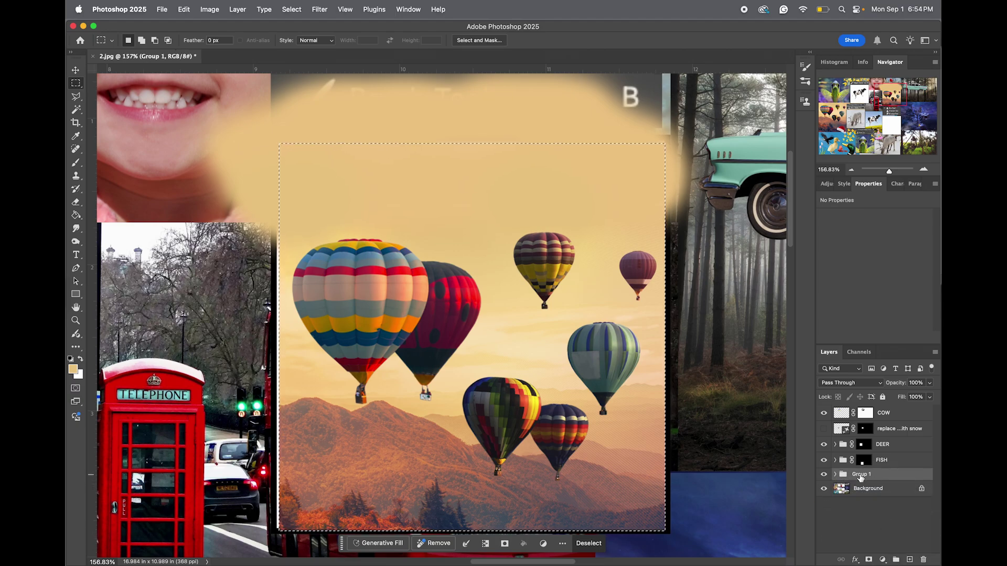
{"action": "type", "text": "HAB"}
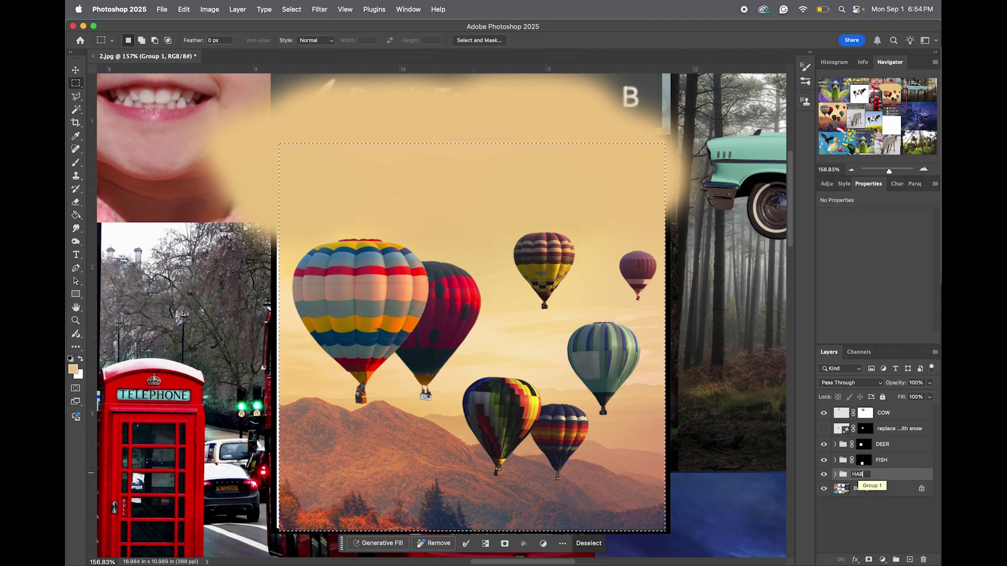
{"action": "key", "text": "Return"}
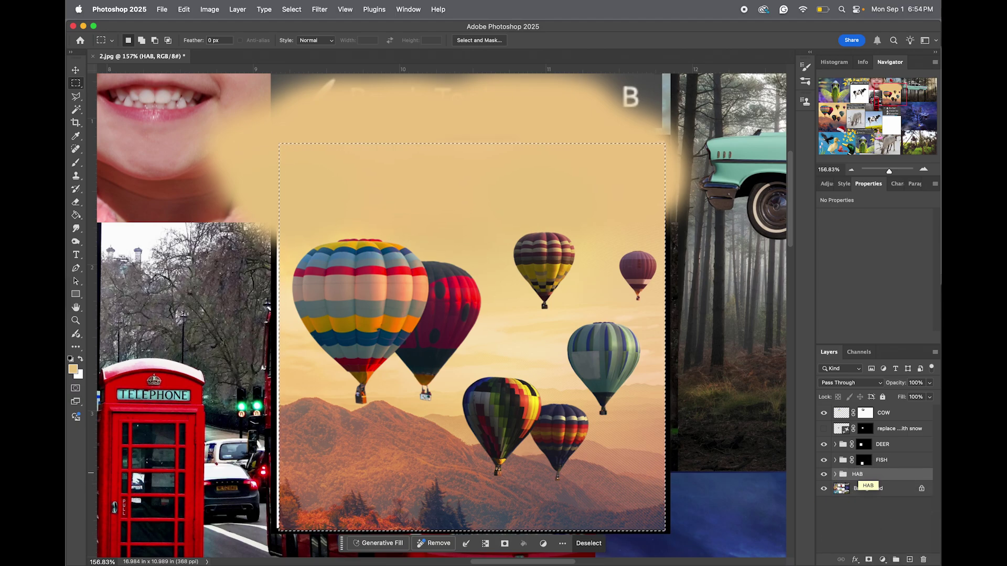
{"action": "left_click", "coordinate": [869, 560]}
Nudge the HAB group one step left and up, then screenshot the framed balloon picture.
{"action": "key", "text": "v"}
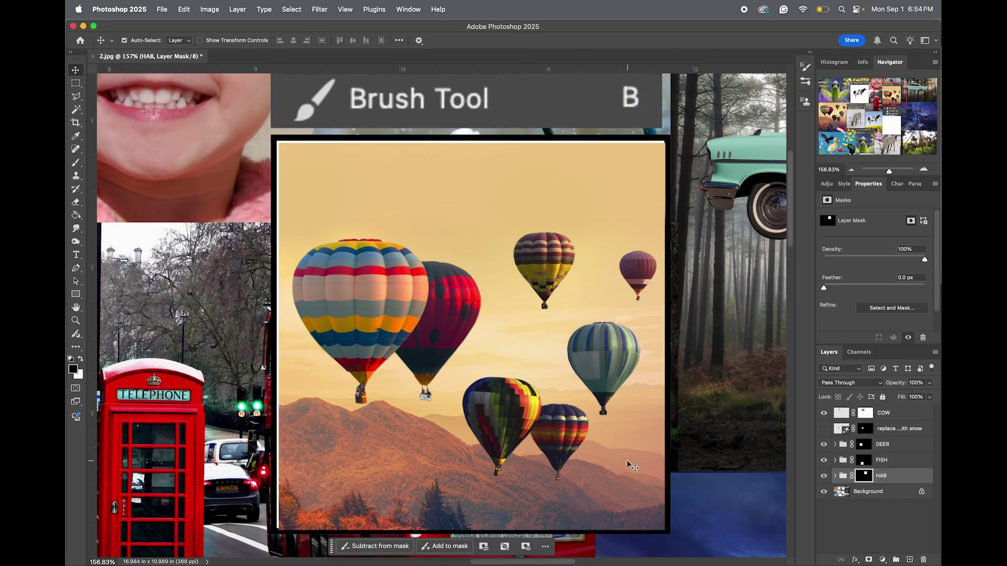
{"action": "key", "text": "super+t"}
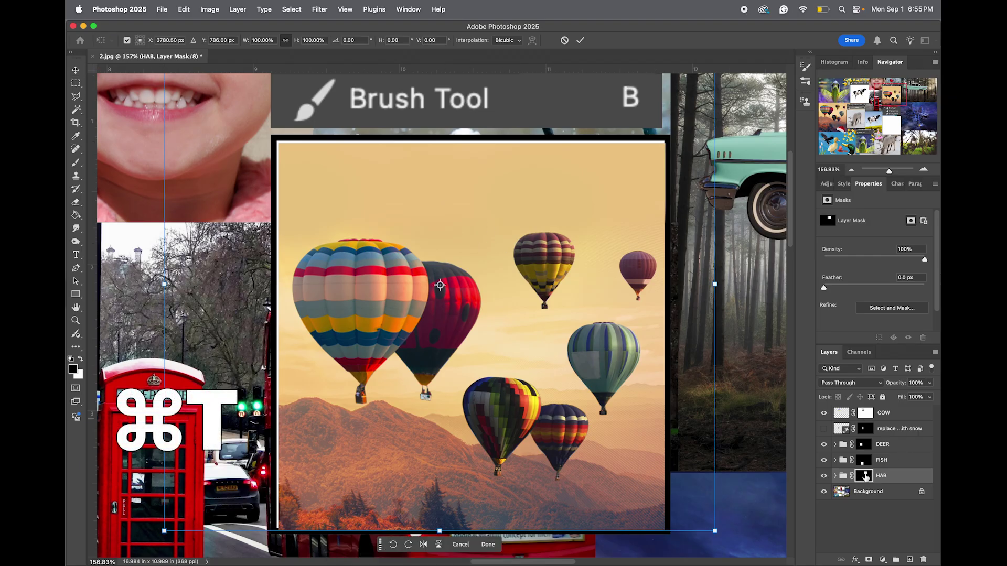
{"action": "key", "text": "Left"}
{"action": "key", "text": "Left"}
{"action": "key", "text": "Left"}
{"action": "key", "text": "Left"}
{"action": "key", "text": "Up"}
{"action": "key", "text": "Up"}
{"action": "key", "text": "Up"}
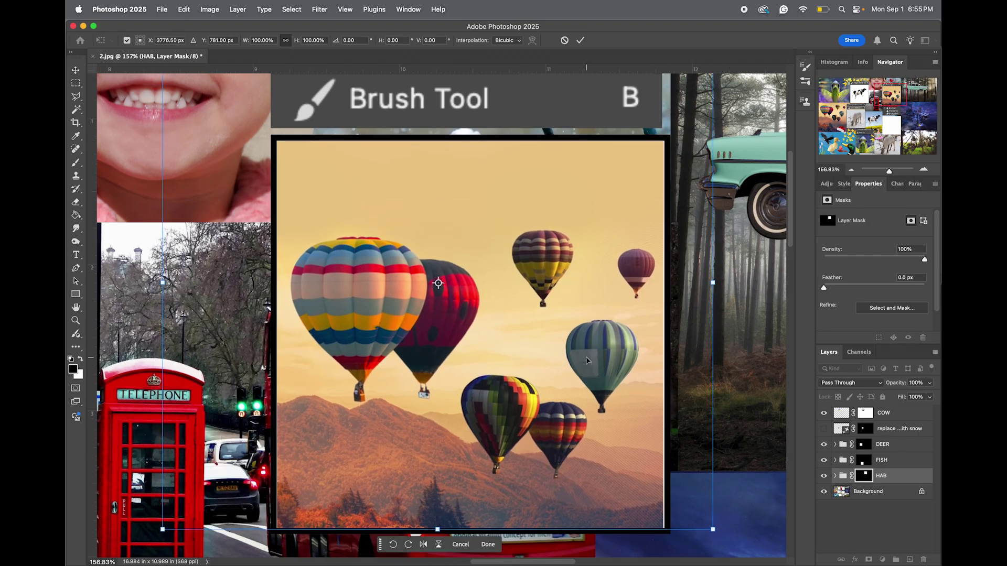
{"action": "key", "text": "Return"}
{"action": "key", "text": "shift+super+4"}
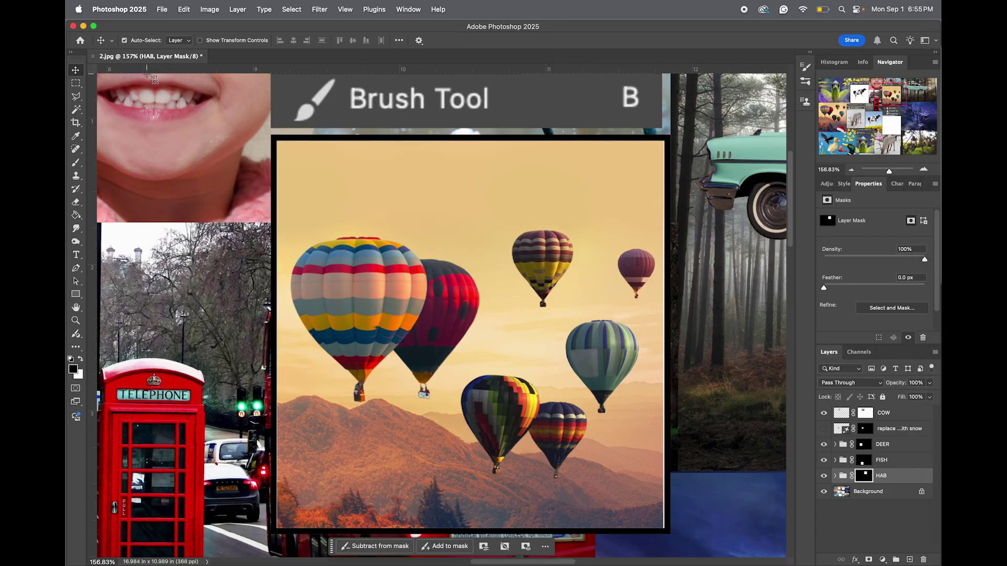
{"action": "left_click_drag", "start_coordinate": [146, 74], "coordinate": [730, 552]}
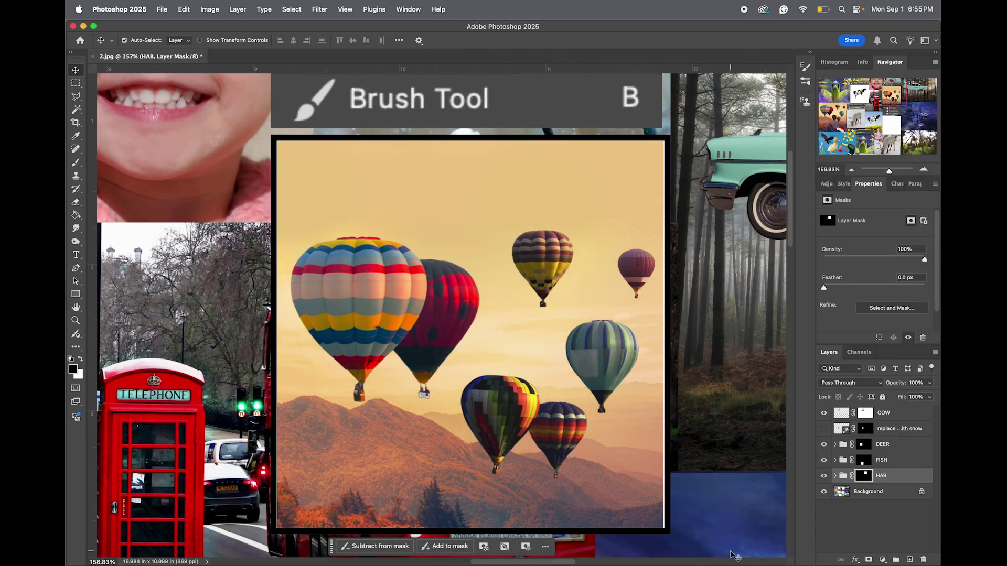